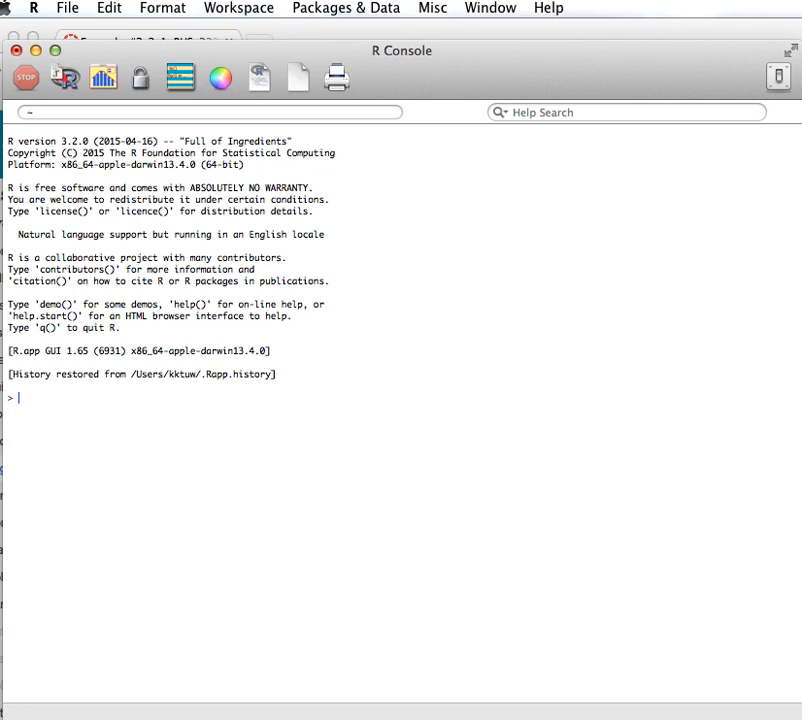
Step: Switch to Chrome and copy the full time<-c(...) data command from the R instructions in part 8 of Example #2.2.1
key("super+Tab")
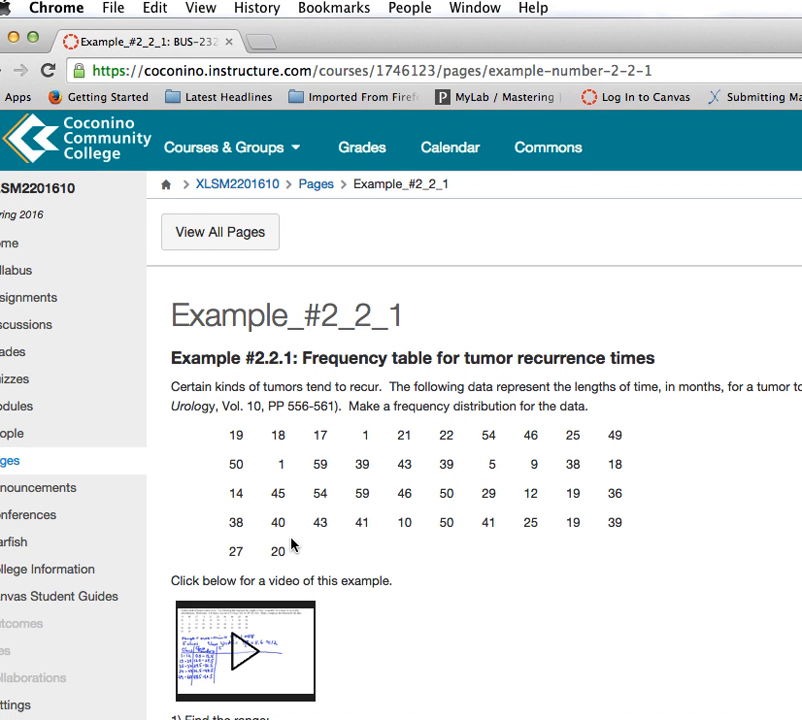
scroll(291, 545, "down", 2)
scroll(293, 543, "down", 8)
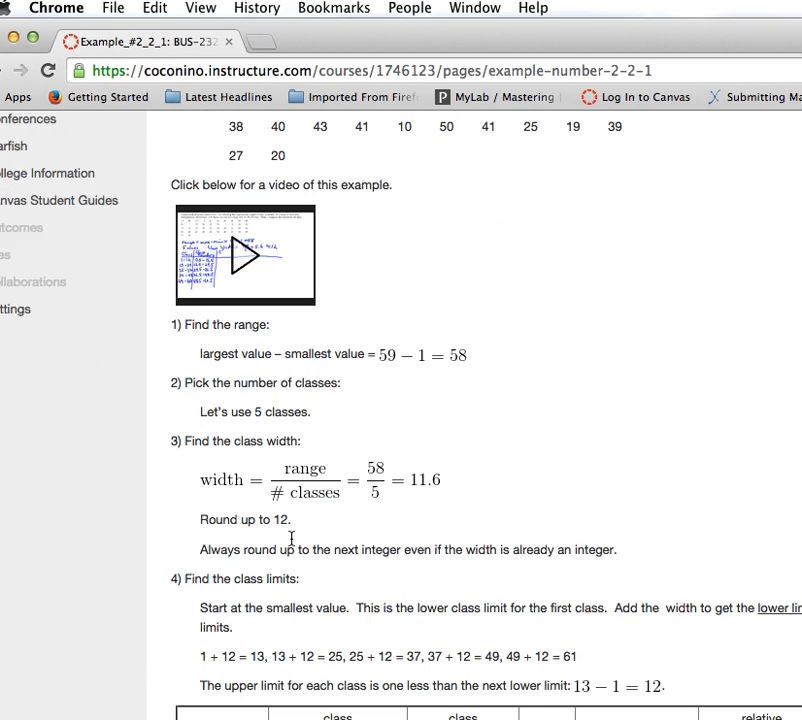
scroll(291, 545, "down", 20)
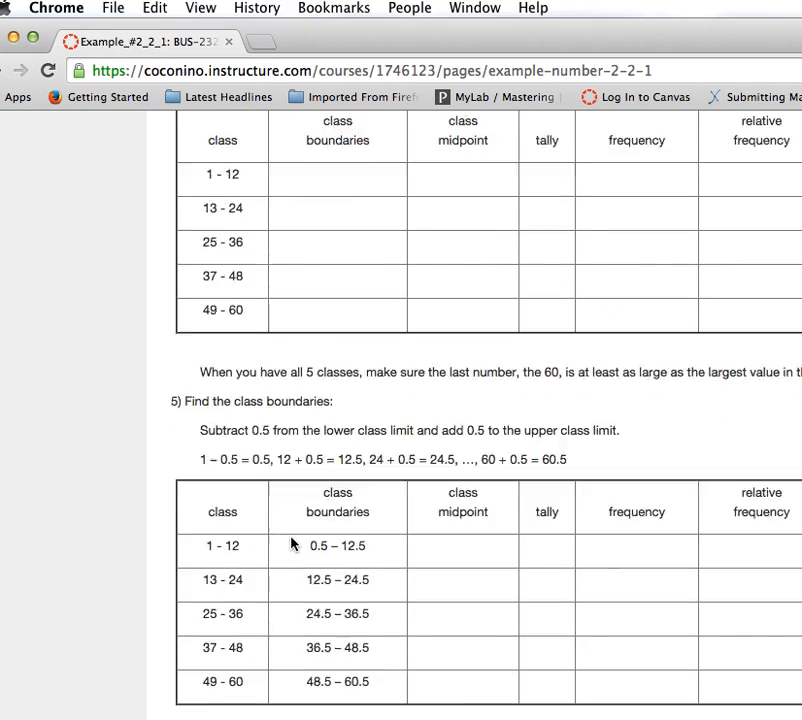
scroll(291, 543, "down", 20)
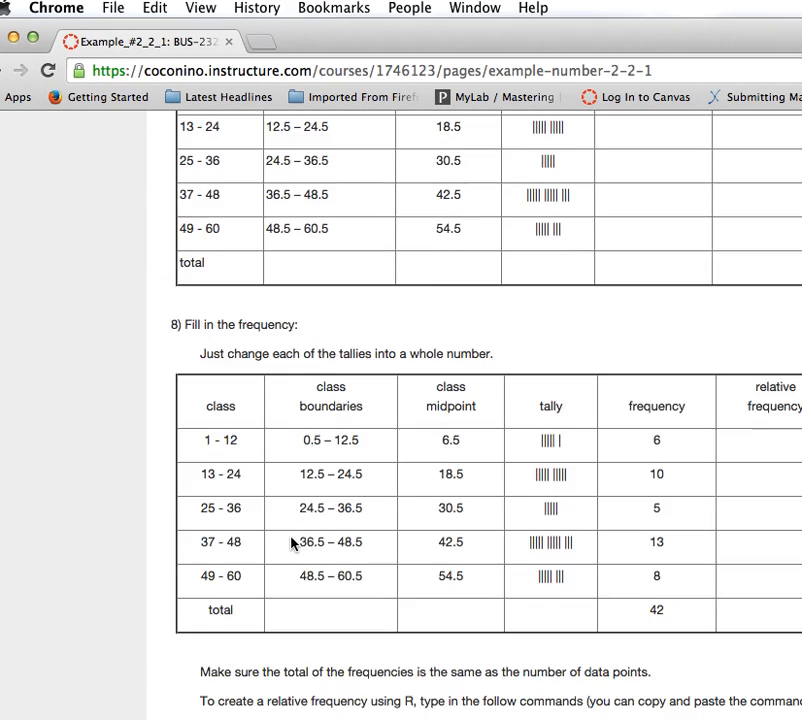
scroll(265, 573, "down", 1)
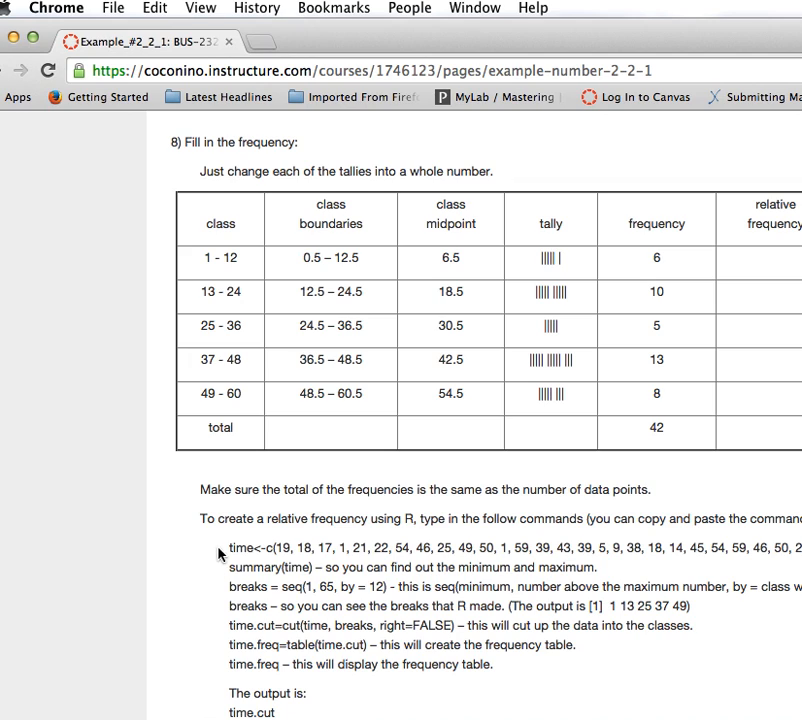
left_click_drag(229, 548, 798, 548)
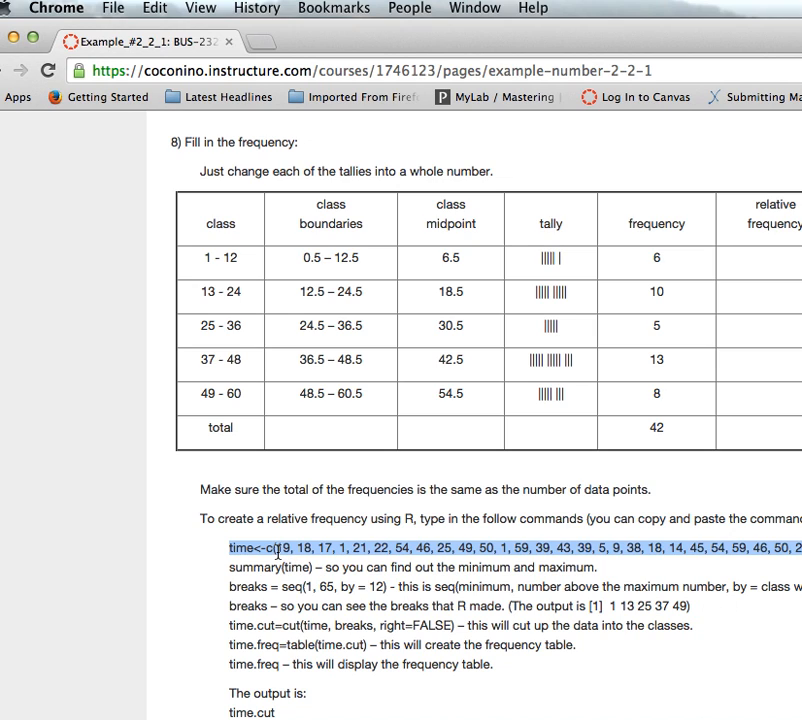
Step: From the course home page, go through Course Material and Chapter 2 to the Chapter 2 Homework and Homework Solutions page
scroll(278, 548, "up", 20)
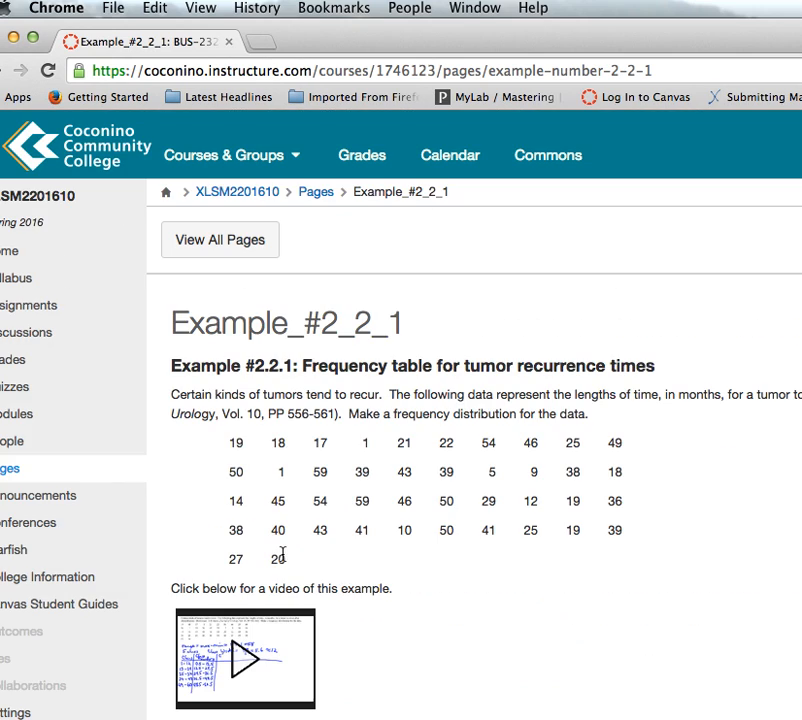
left_click(4, 255)
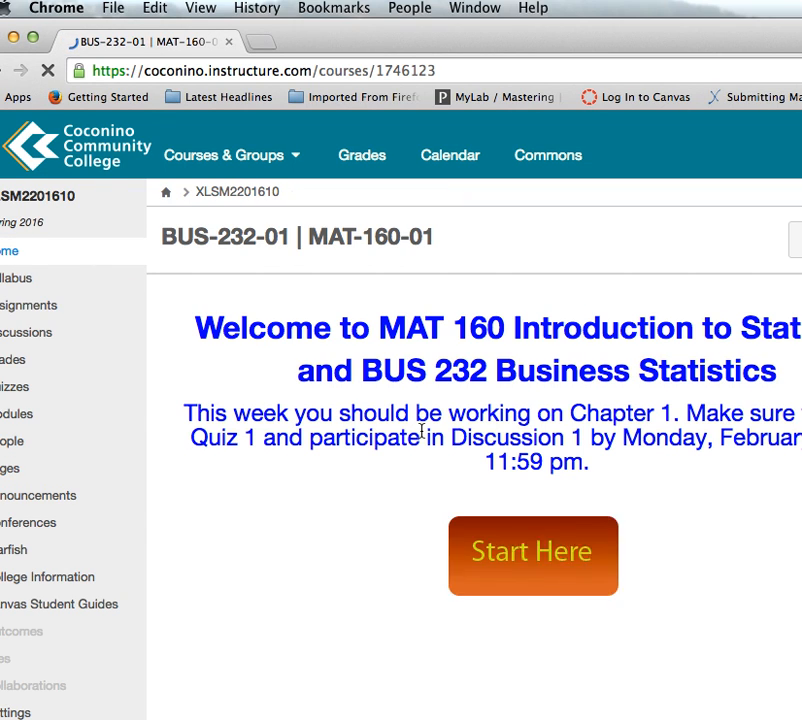
scroll(422, 431, "down", 1)
scroll(422, 437, "down", 2)
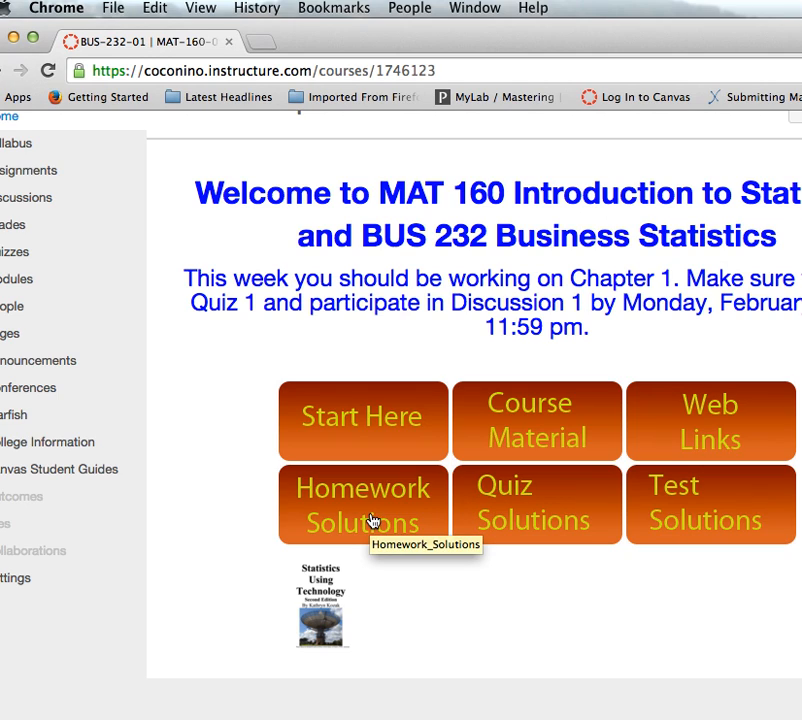
left_click(532, 429)
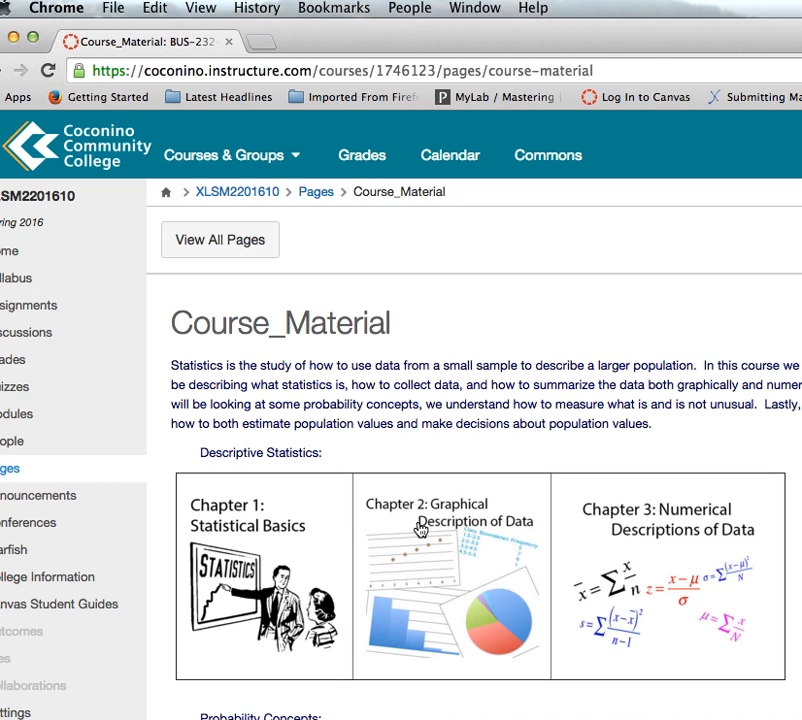
left_click(425, 535)
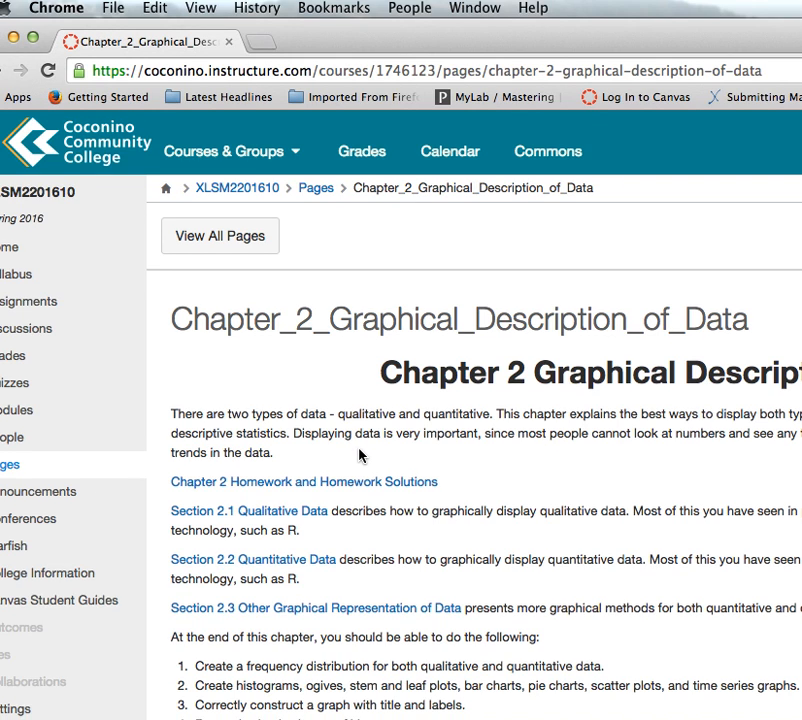
scroll(363, 449, "down", 3)
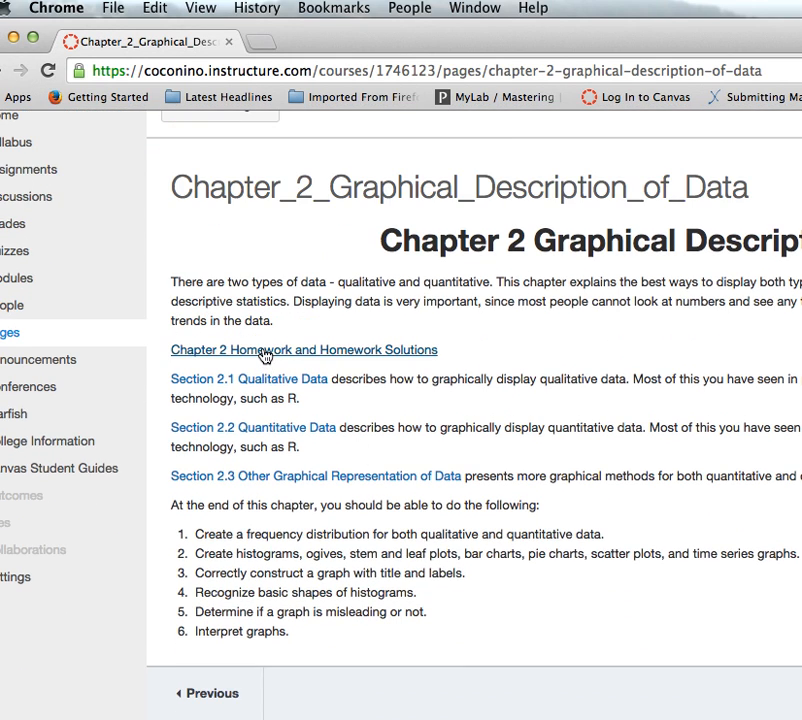
left_click(267, 353)
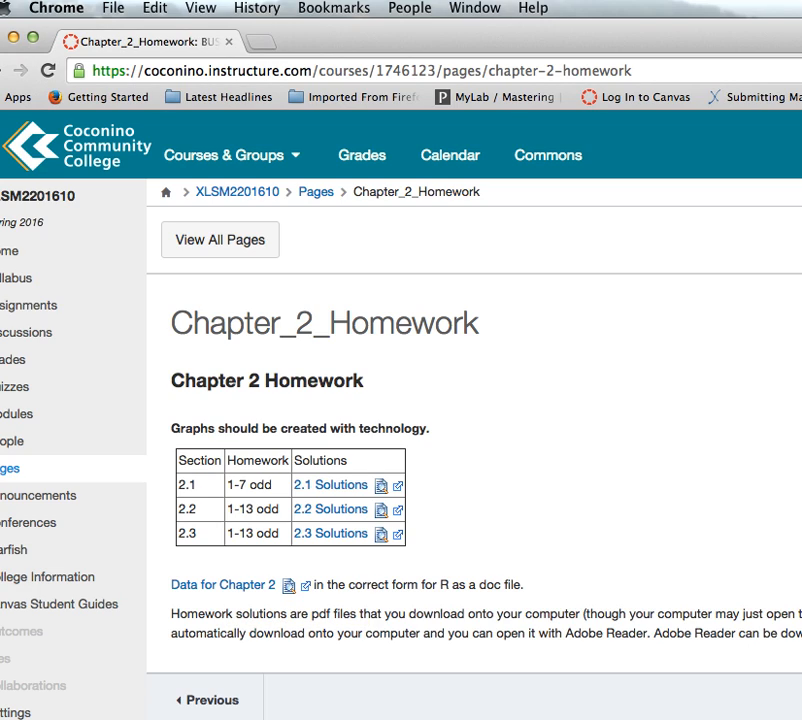
Step: Switch to R and run the copied time<-c(...) command to store the tumor recurrence data in time
key("super+Tab")
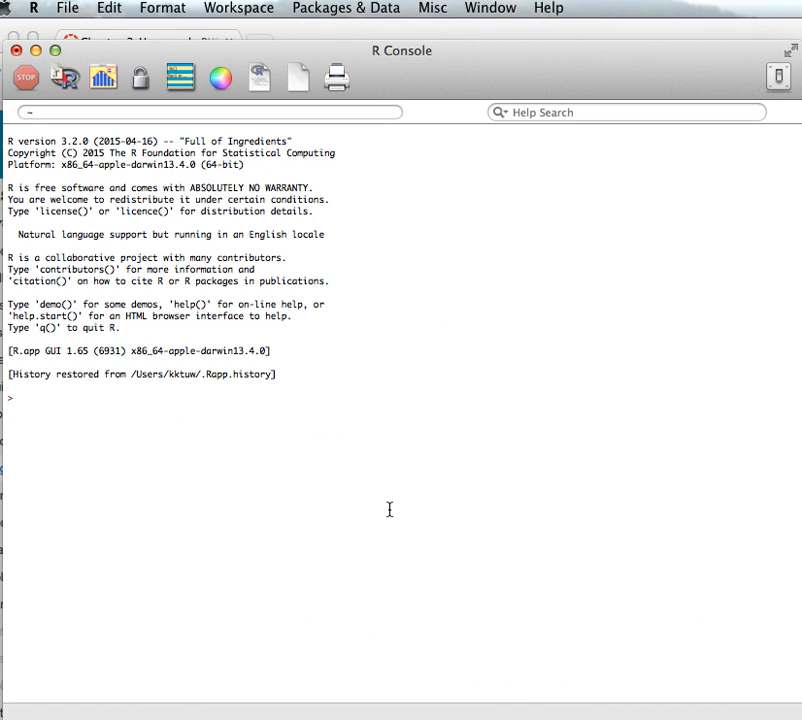
type("time<-c(19, 18, 17, 1, 21, 22, 54, 46, 25, 49, 50, 1, 59, 39, 43, 39, 5, 9, 38, 18, 14, 45, 54, 59, 46, 50, 29, 12, 19, 36, 38, 40, 43, 41, 10, 50, 41, 25, 19, 39, 27, 20)")
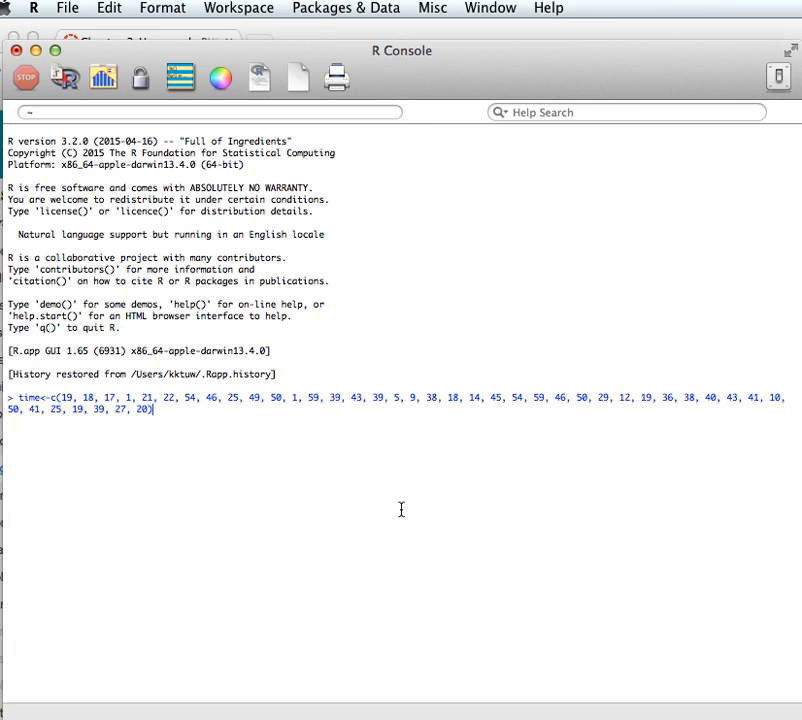
key("Return")
Step: Run summary(time), and calculate the class width for five classes with (59-1)/5
type("summary(")
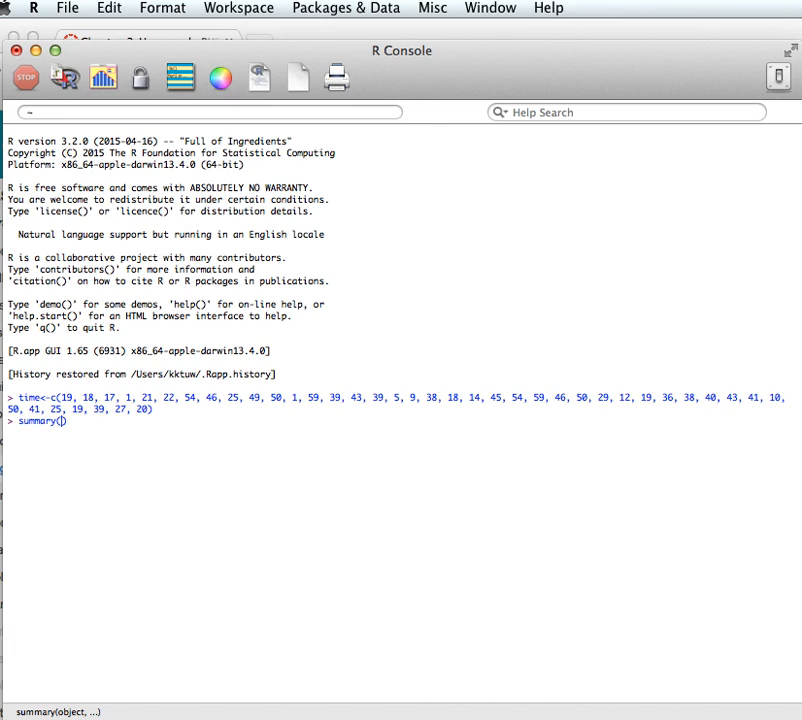
type("time")
key("Return")
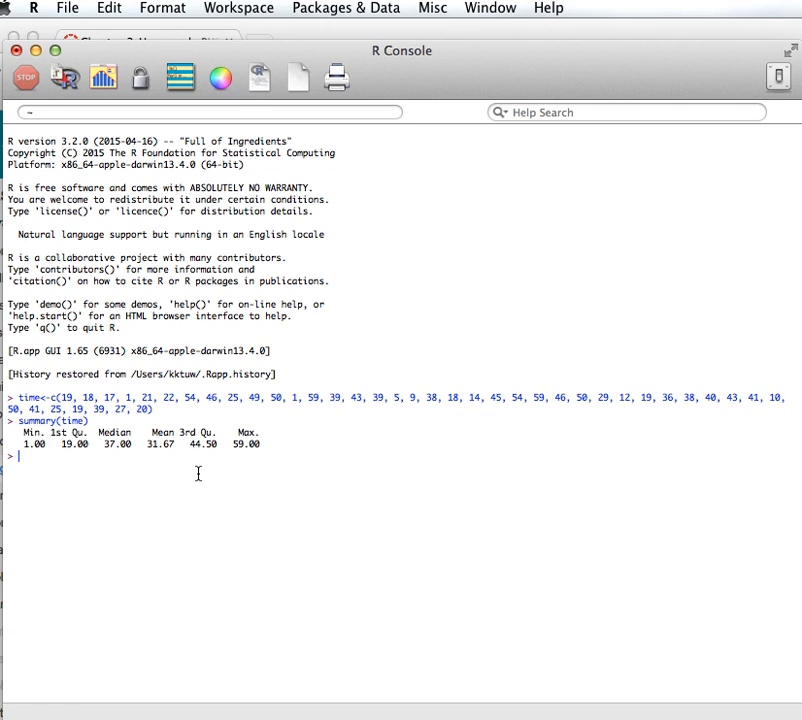
type("(59-1)/5")
key("Return")
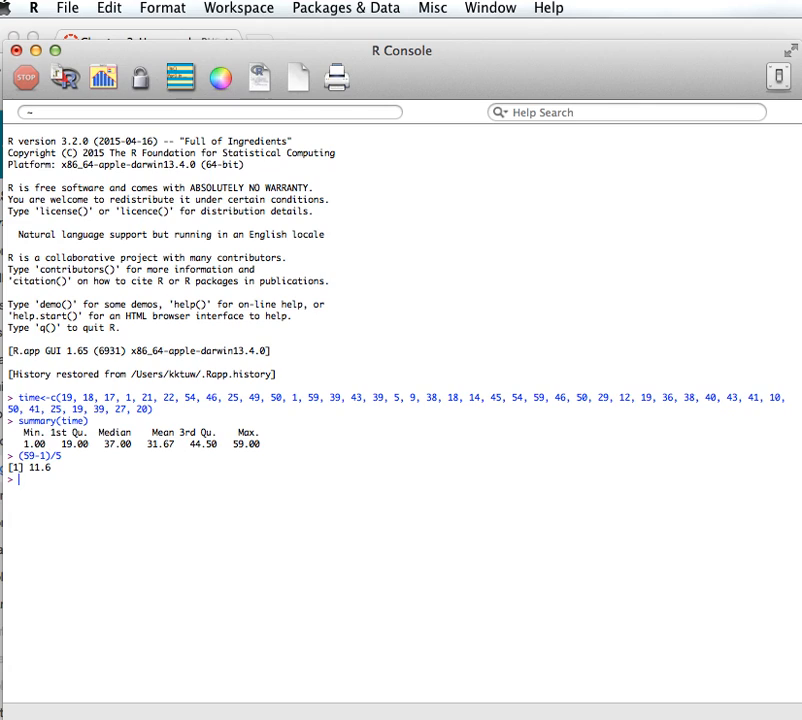
Step: Define the class breaks with breaks=seq(1, 65, by=12) and display them
type("breaks=seq(1,")
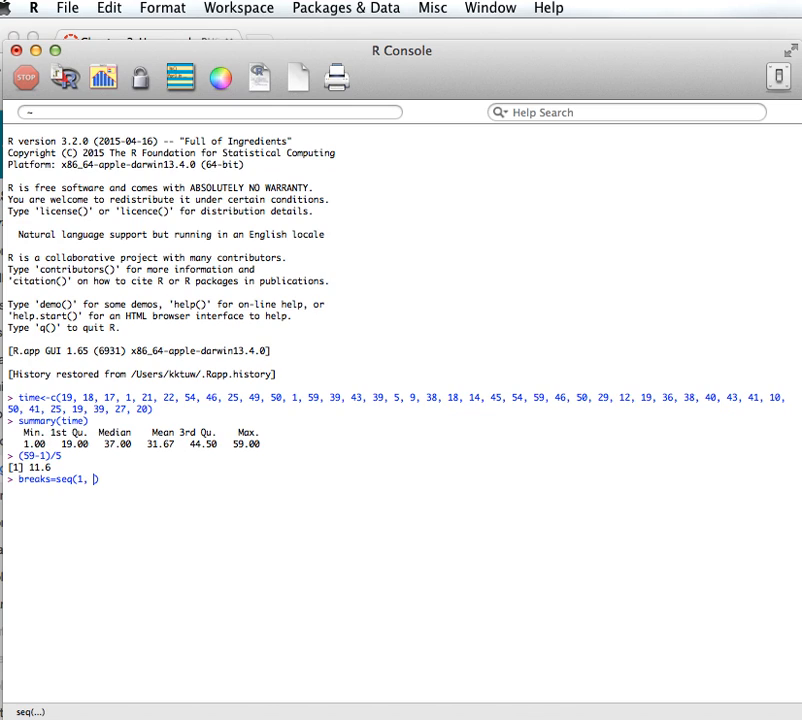
type("65, by=12")
key("Return")
type("breaks")
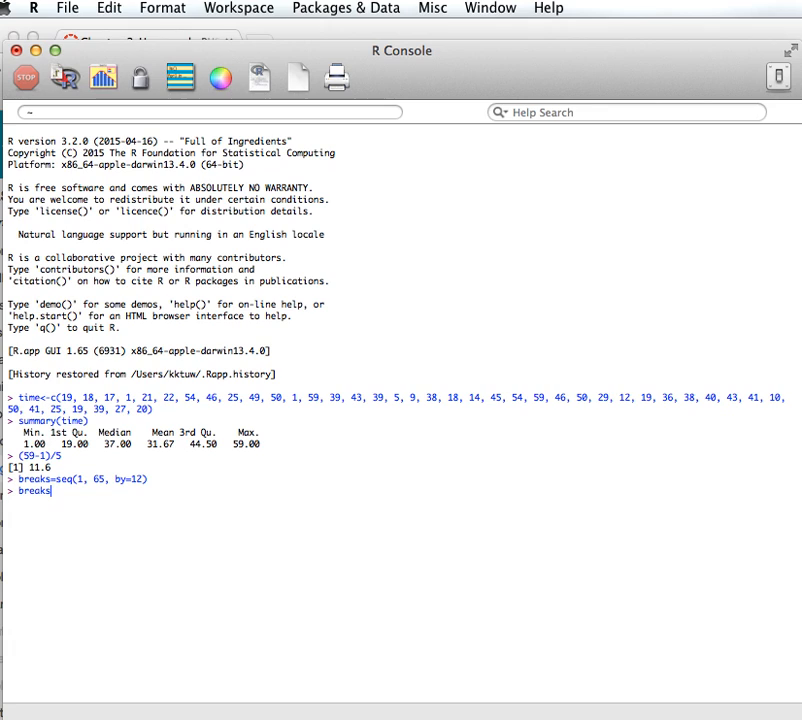
key("Return")
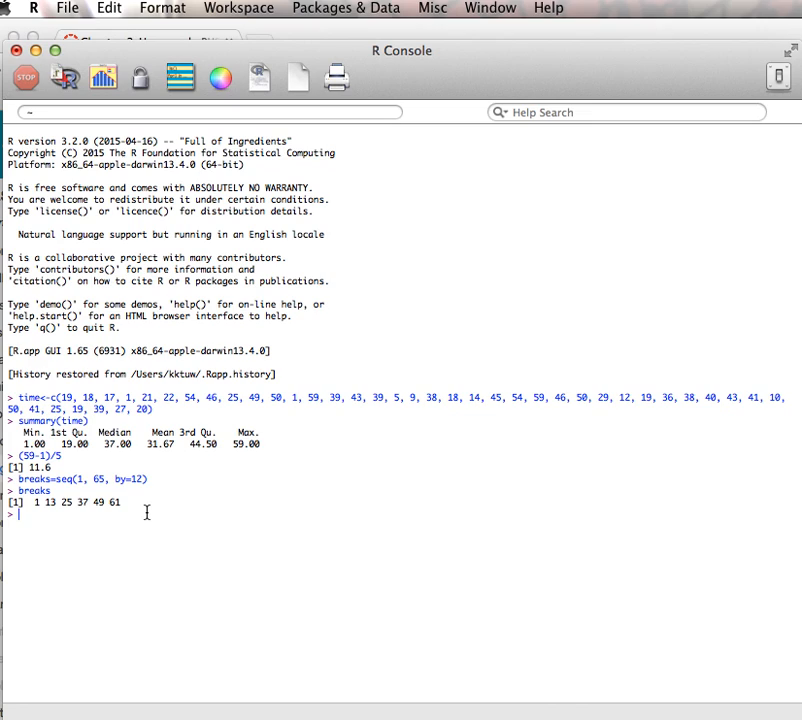
Step: Sort the data into the classes with time.cut=cut(time, breaks, right=FALSE)
type("time.cut")
type("=cut(")
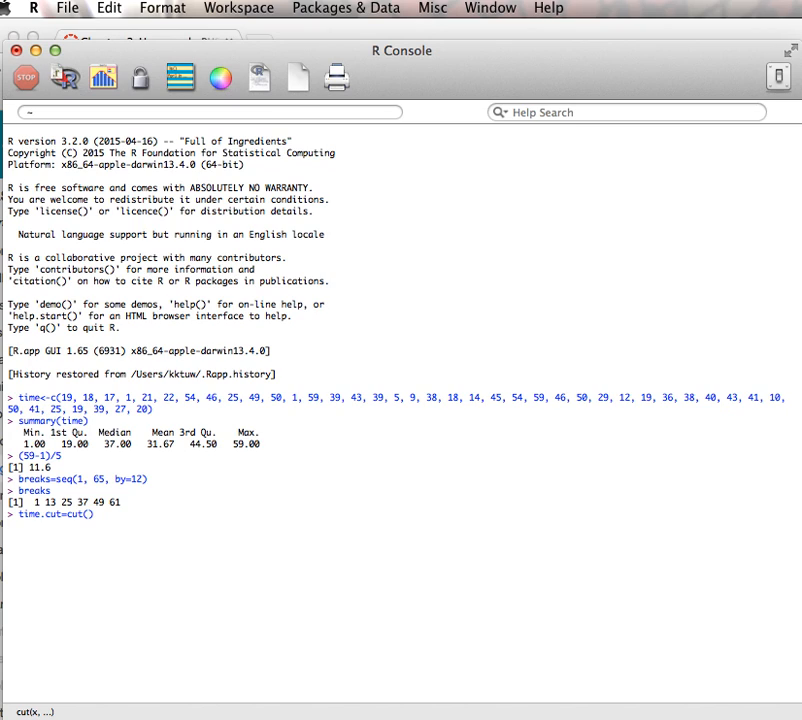
type("time, be")
type("eaks,")
type(" rig")
type("ht=FALS")
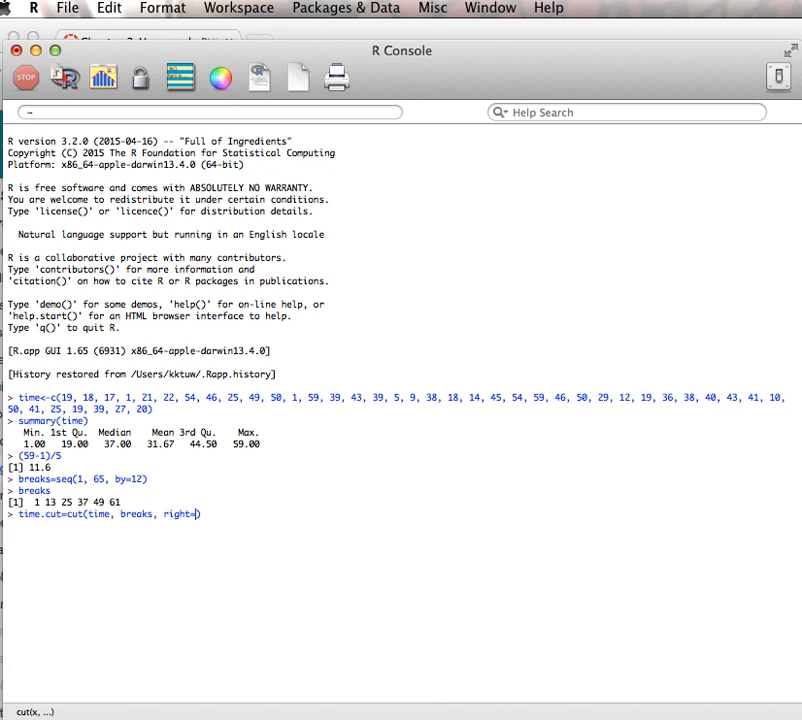
type("E")
key("Return")
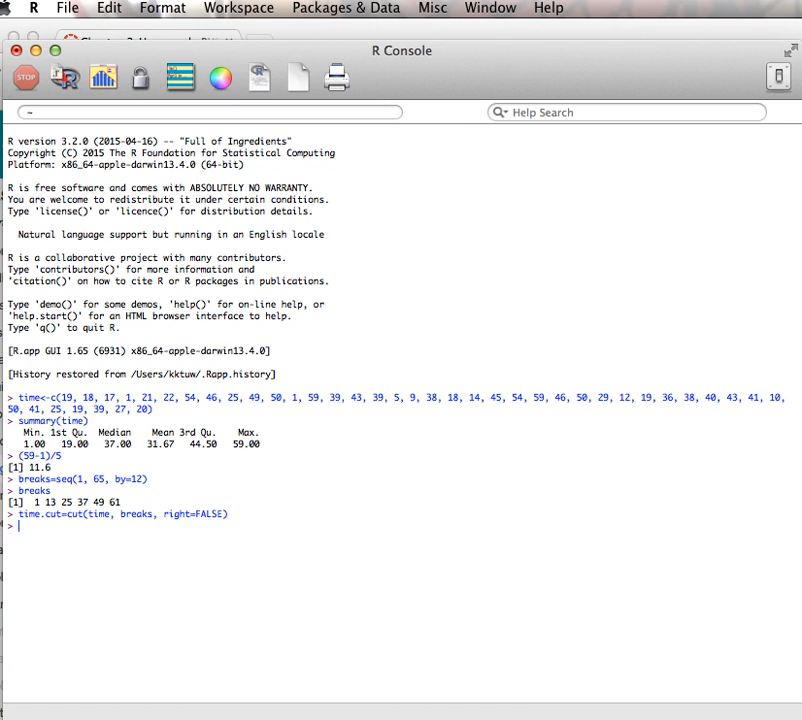
Step: Create the frequency table with time.freq=table(time.cut) and display time.freq
type("time.freq=table(time.cut")
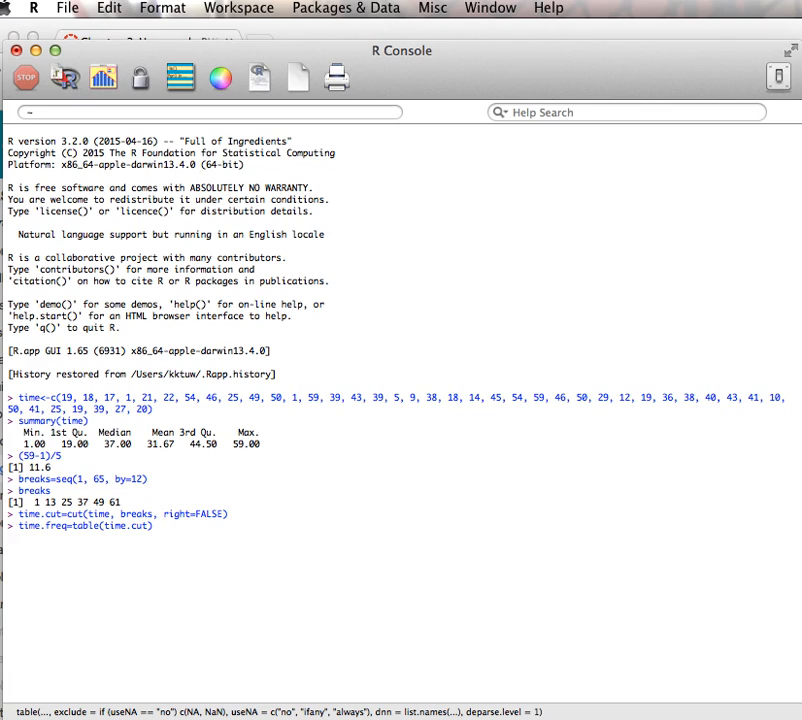
key("Return")
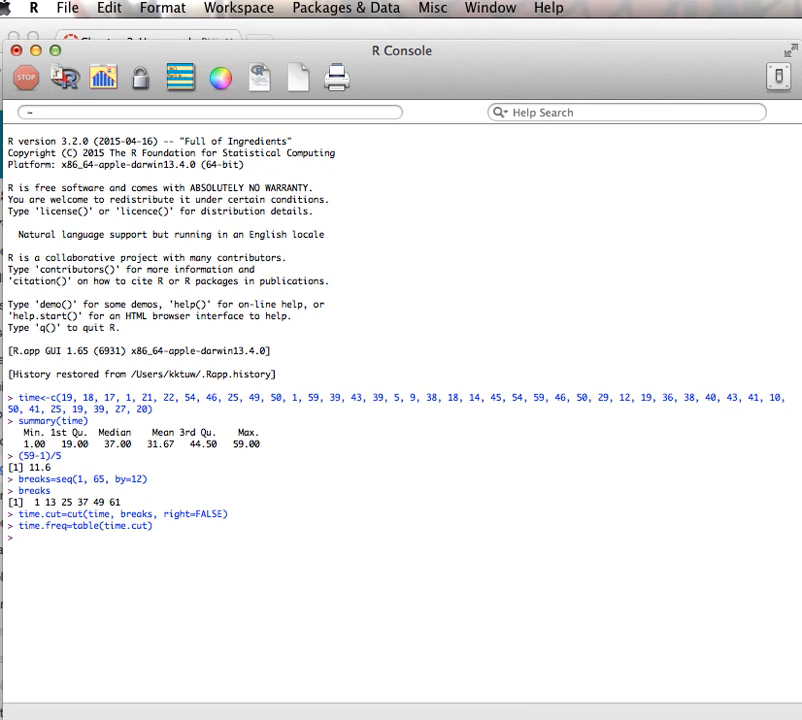
type("time.freq")
key("Return")
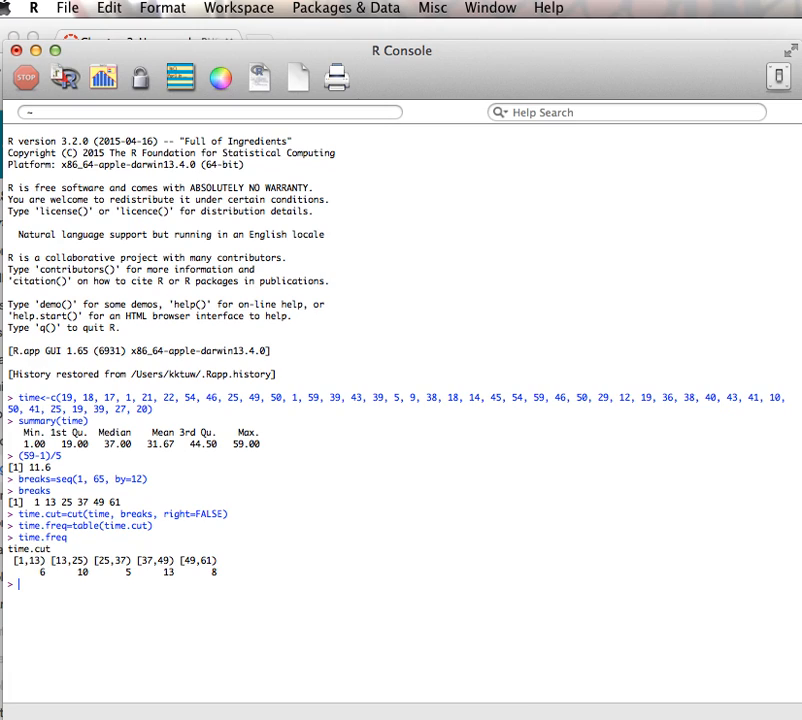